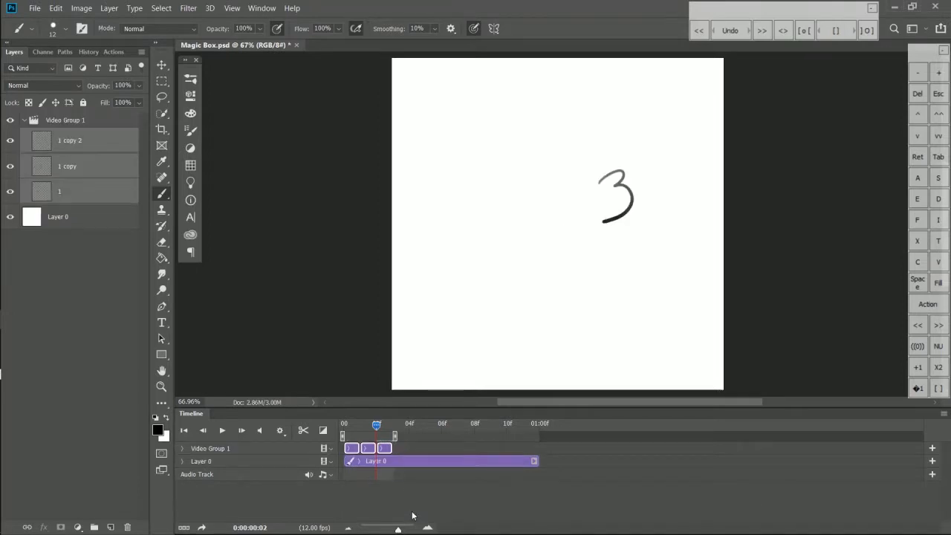
Examine Video Group 1 and its three one-frame clips by scrubbing the timeline and selecting each clip in turn
drag(378, 424, 358, 428)
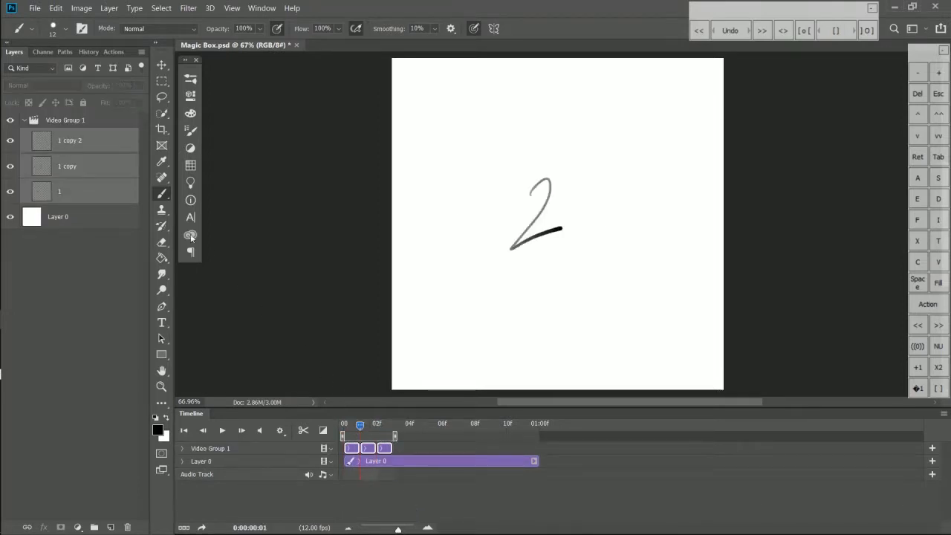
click(80, 121)
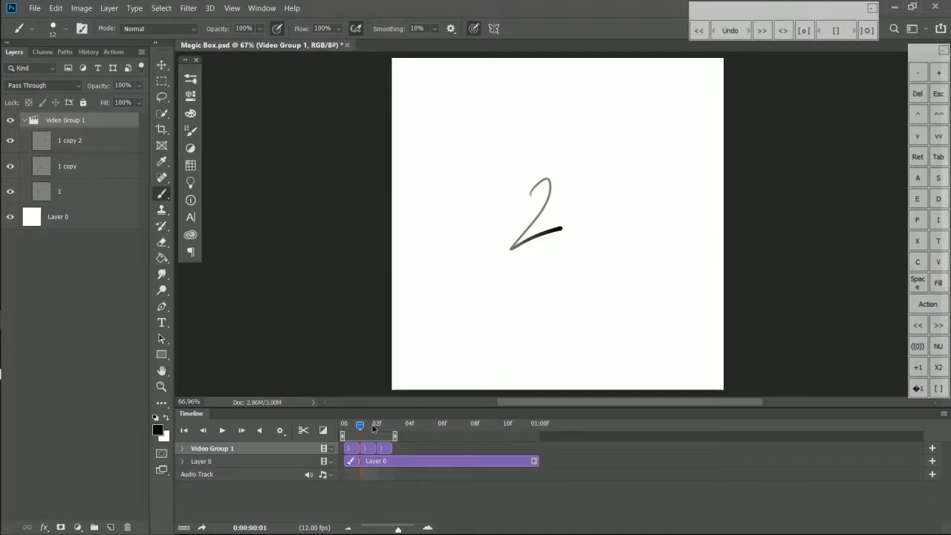
mouse_move(364, 430)
mouse_down()
mouse_move(345, 429)
mouse_move(360, 428)
mouse_up()
click(357, 449)
click(369, 448)
click(384, 449)
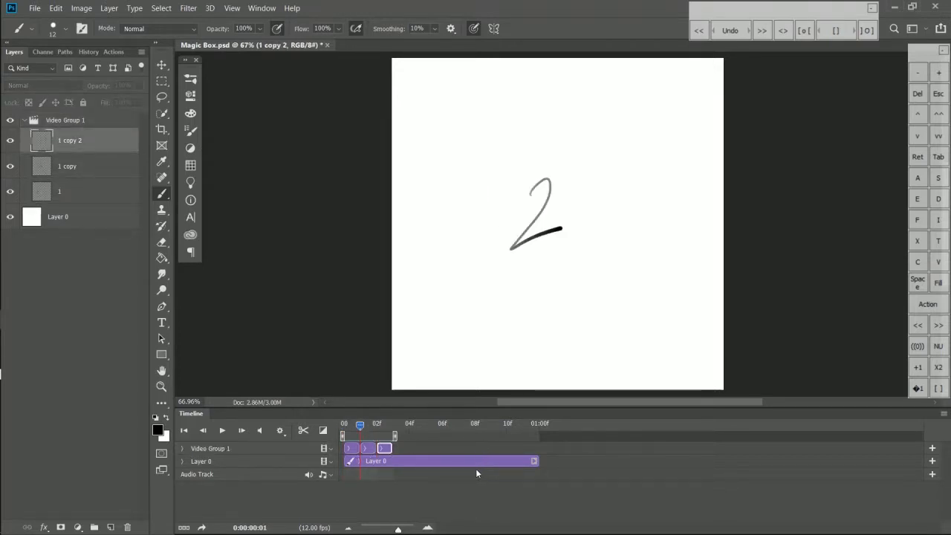
Collapse and hide Video Group 1, and return the playhead to the first frame
click(27, 122)
click(25, 120)
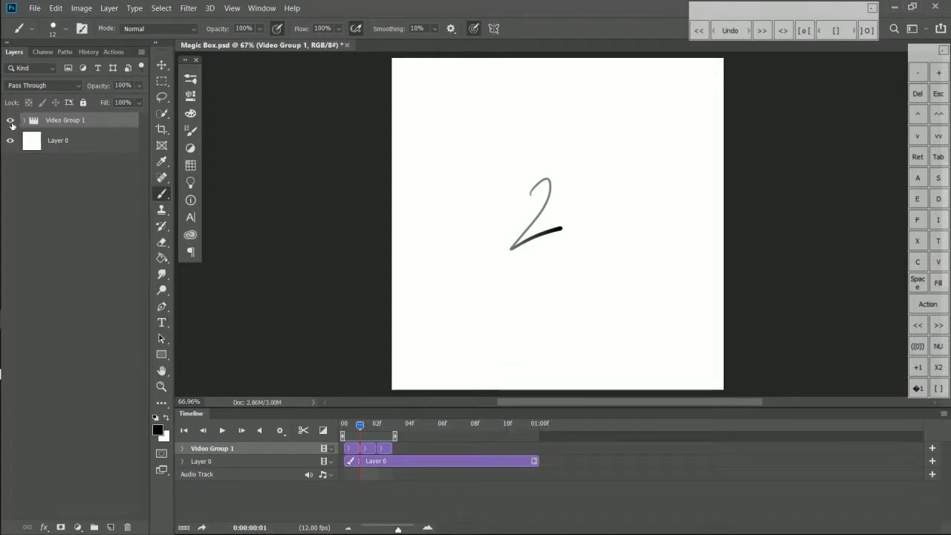
click(10, 120)
click(352, 426)
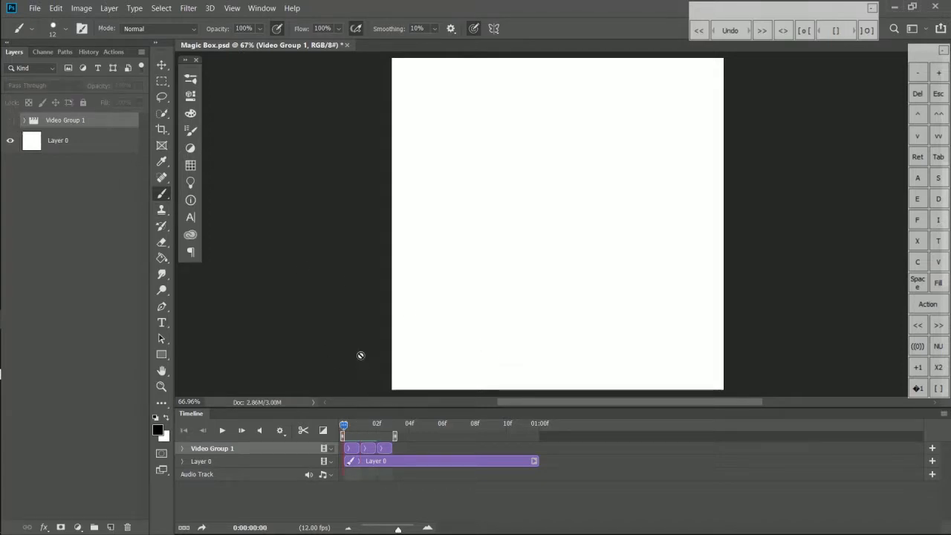
Add a new blank video layer above Video Group 1
click(109, 8)
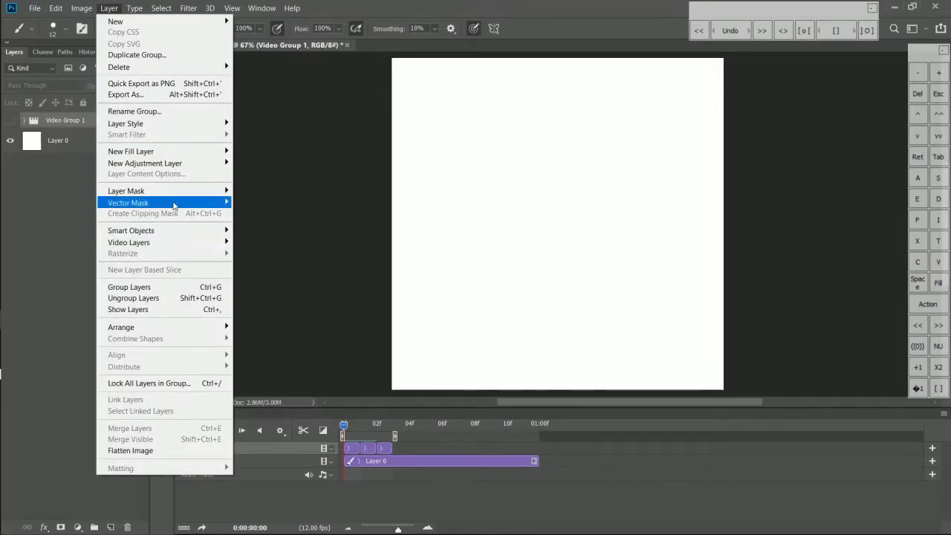
mouse_move(171, 242)
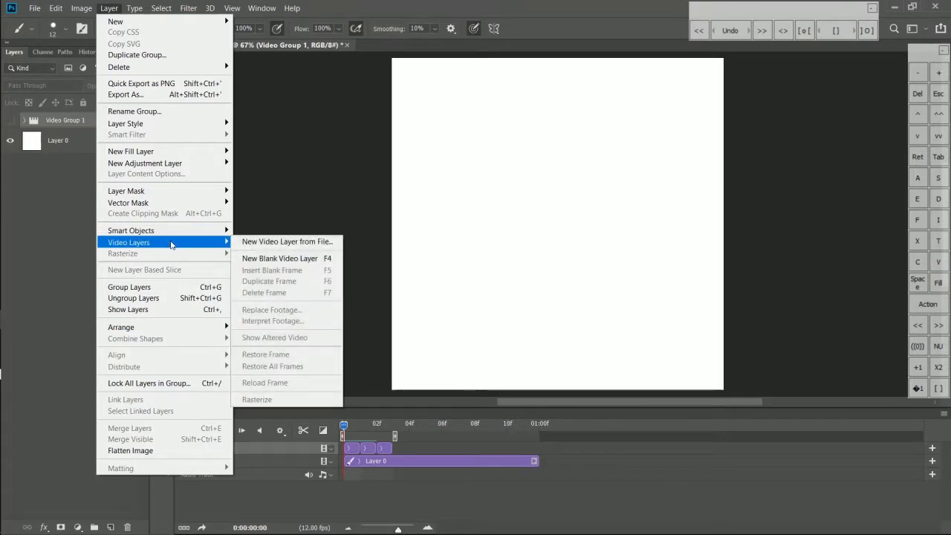
click(311, 265)
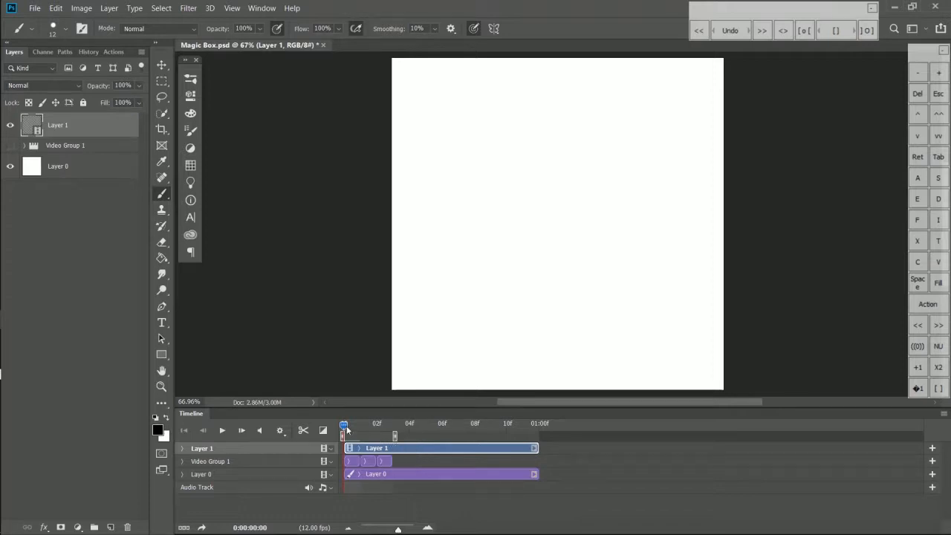
Draw the numerals 1, 2 and 3 by brush on frames 0, 1 and 2 of Layer 1, across the canvas's lower half
drag(346, 429, 362, 428)
key(Home)
mouse_move(432, 305)
mouse_down()
mouse_move(461, 271)
mouse_move(459, 322)
mouse_move(479, 314)
mouse_up()
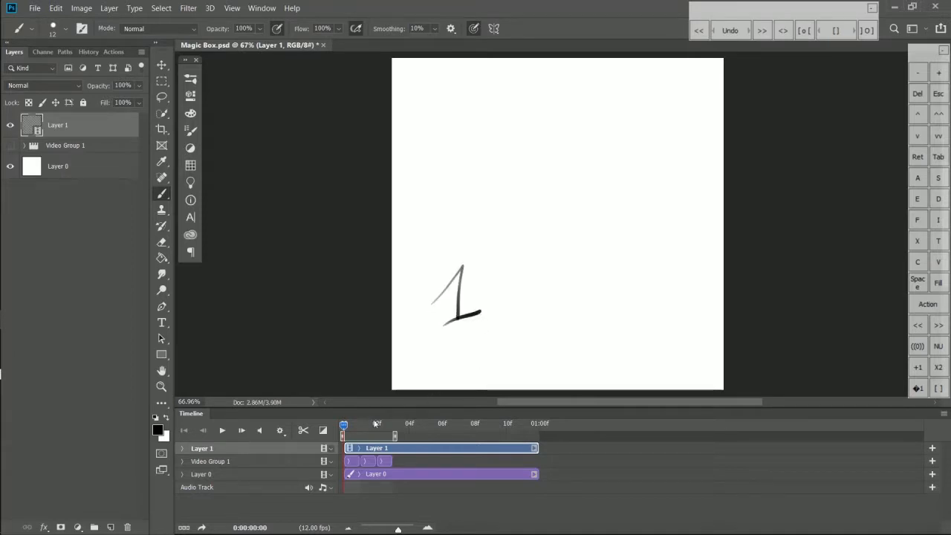
drag(344, 426, 363, 427)
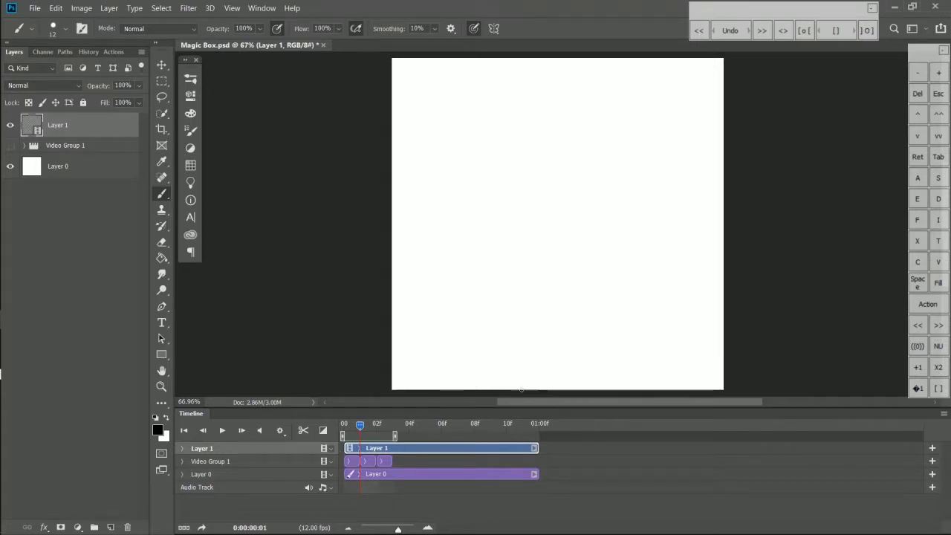
mouse_move(536, 262)
mouse_down()
mouse_move(534, 309)
mouse_move(567, 302)
mouse_up()
click(377, 426)
mouse_move(619, 285)
mouse_down()
mouse_move(641, 273)
mouse_move(622, 327)
mouse_up()
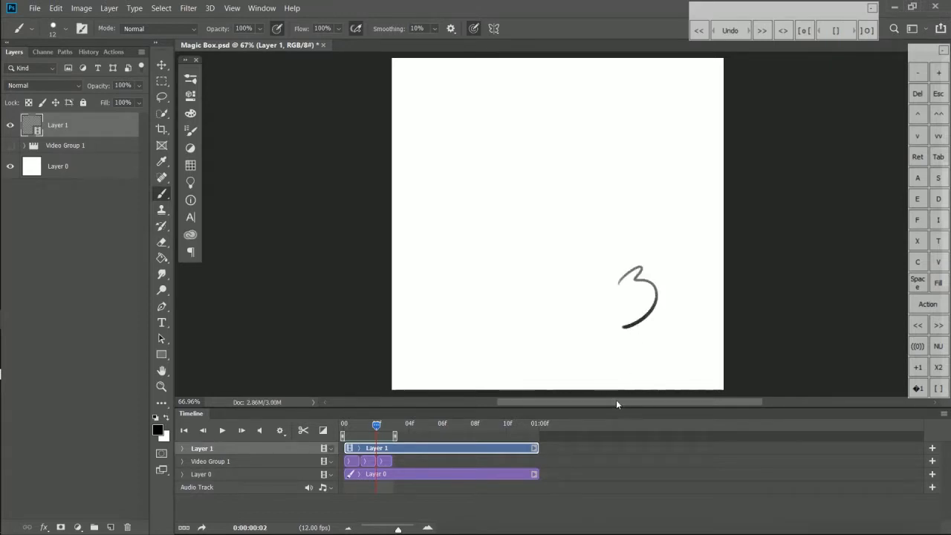
Play back the Layer 1 animation, make Video Group 1 visible again and play both together
click(222, 430)
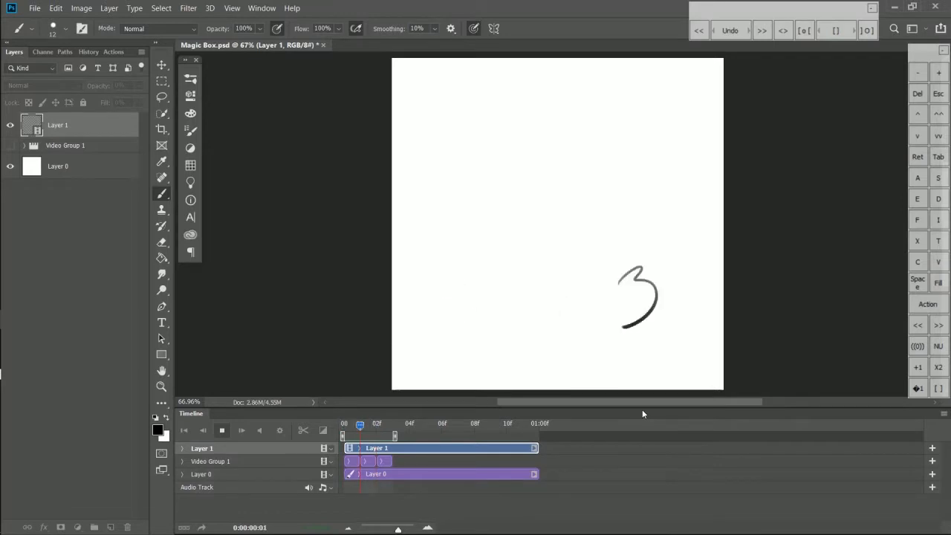
key(space)
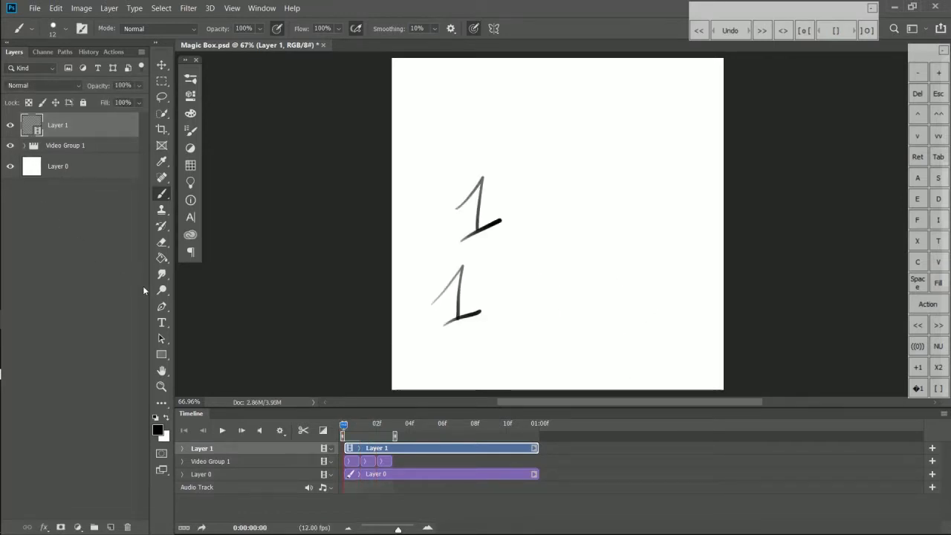
key(space)
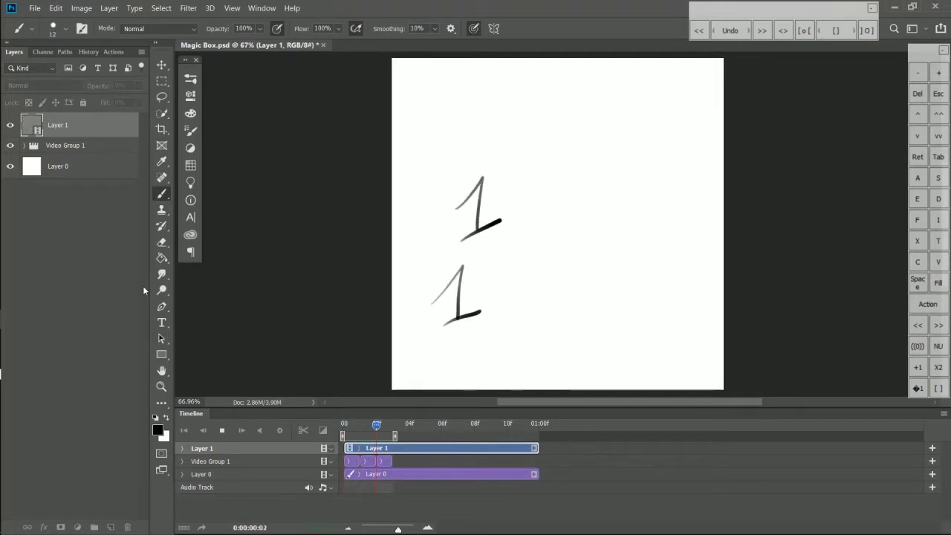
key(space)
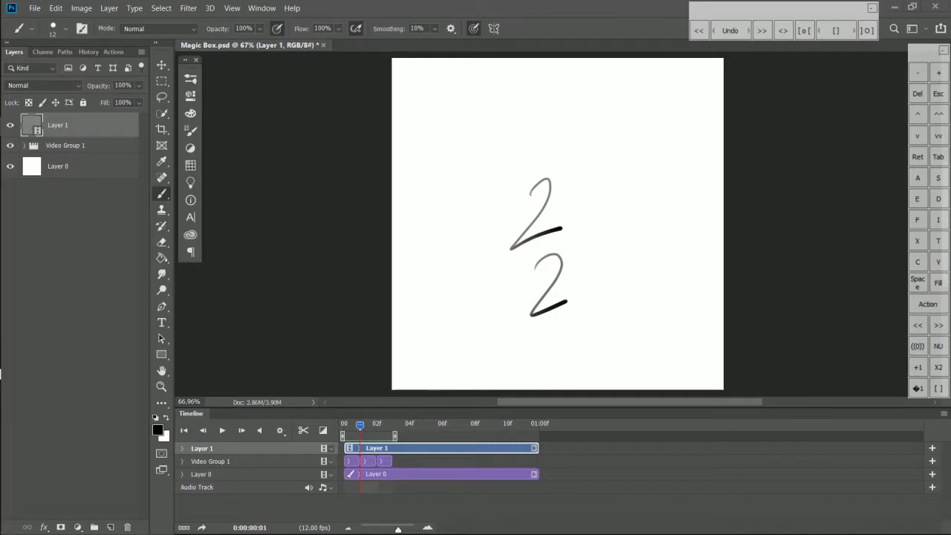
Compare the separate clips and sublayers of Video Group 1 with the single continuous clip of Layer 1
click(91, 145)
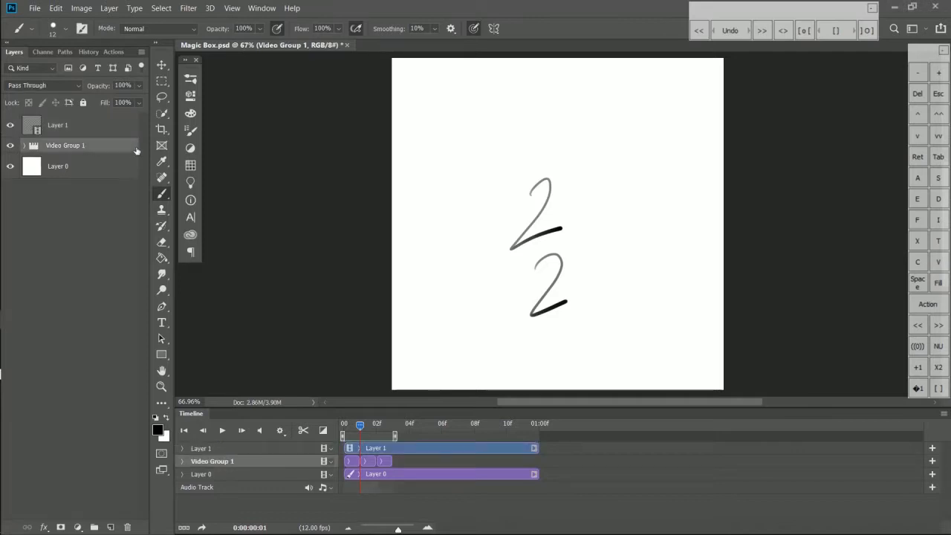
click(25, 145)
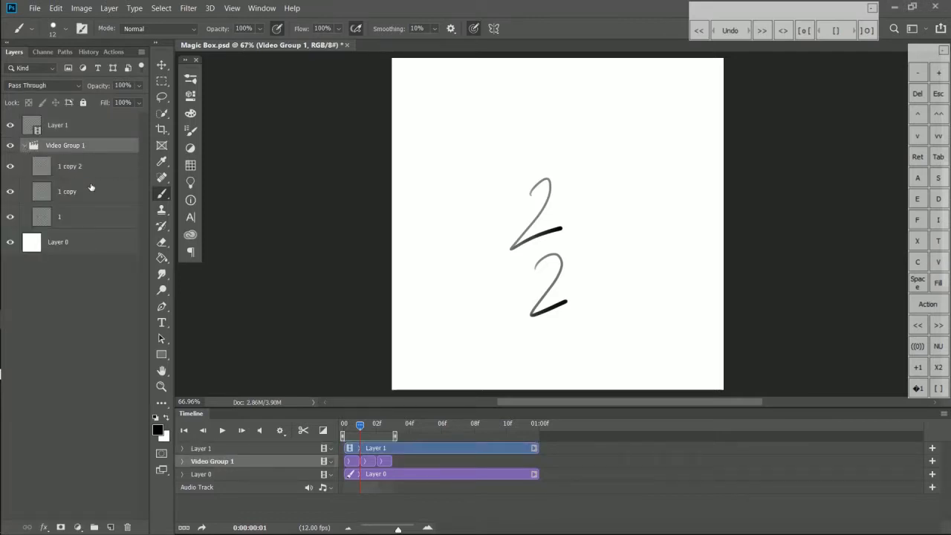
click(354, 461)
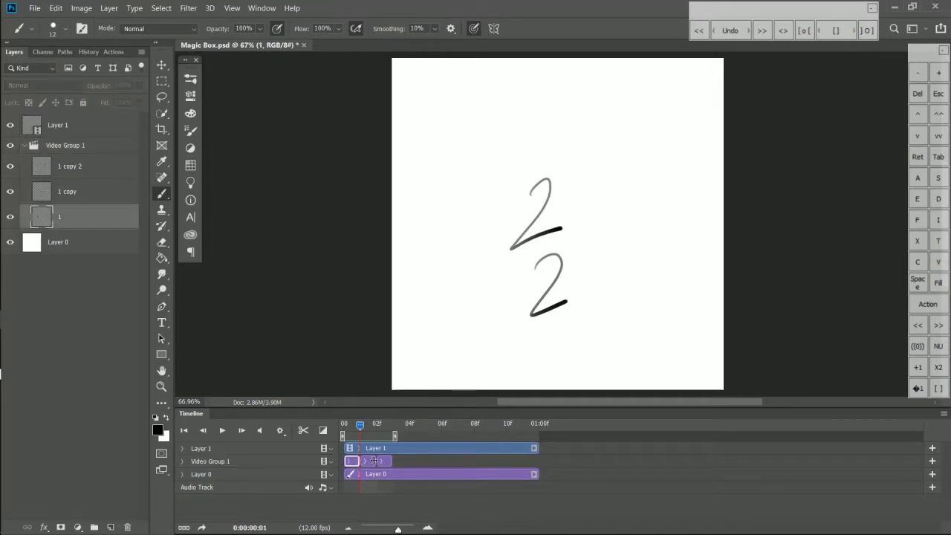
click(371, 461)
click(386, 461)
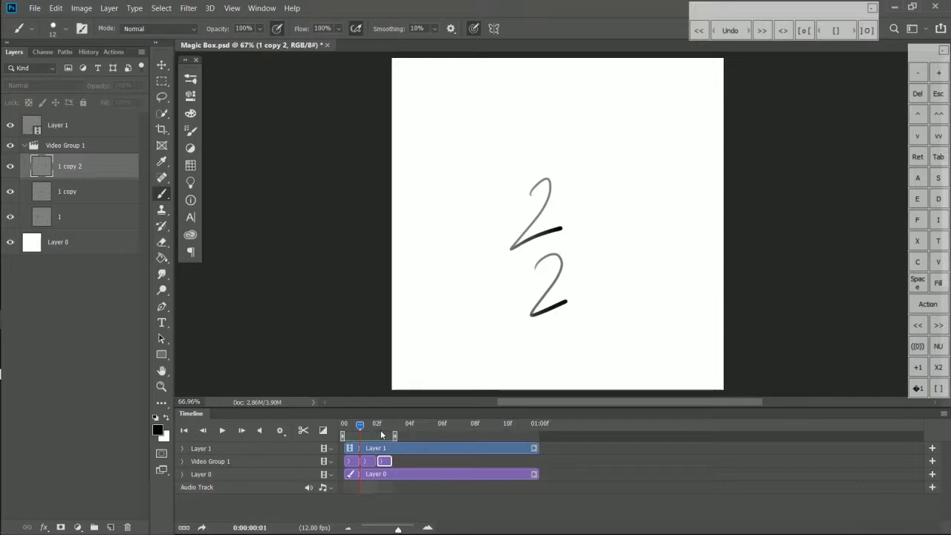
click(25, 146)
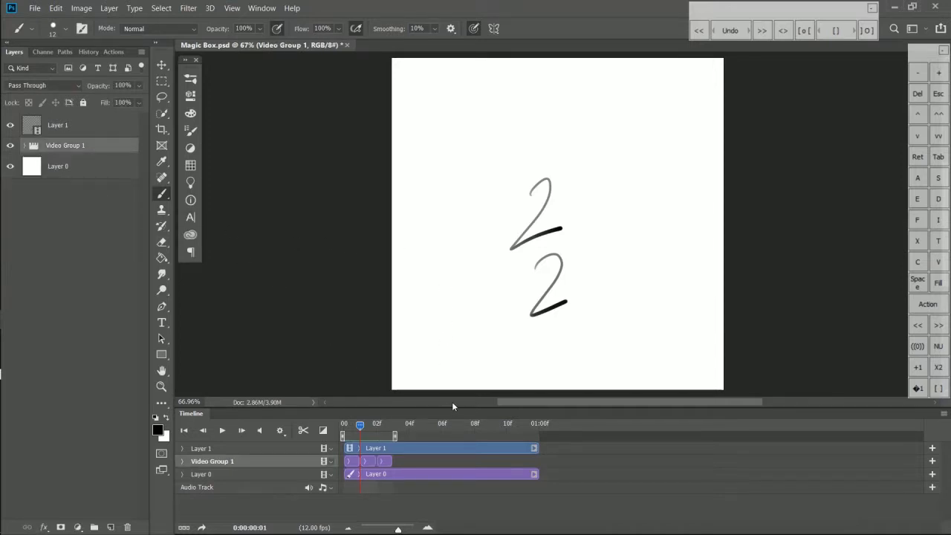
click(24, 145)
click(25, 146)
click(417, 448)
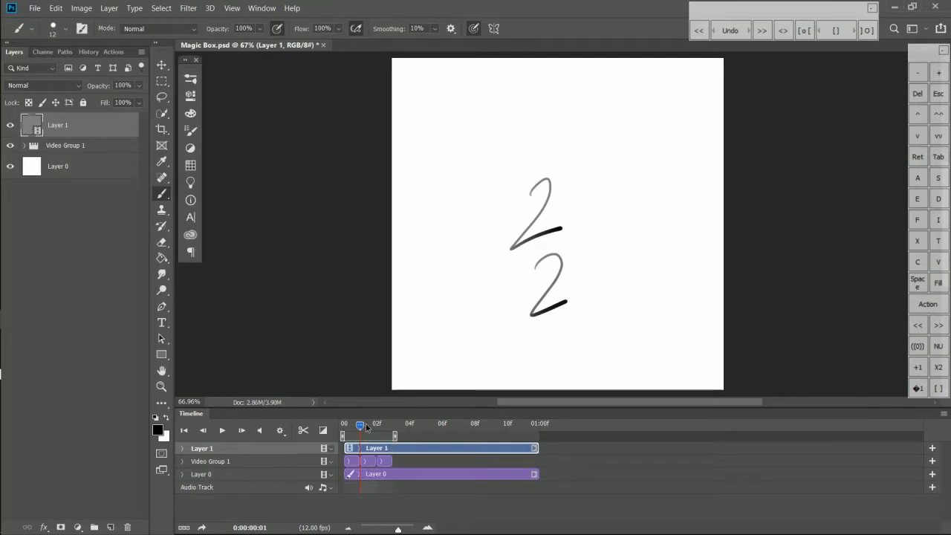
mouse_move(364, 425)
mouse_down()
mouse_move(353, 429)
mouse_move(362, 434)
mouse_up()
Move the 1 copy 2 clip ahead of the 1 copy clip in Video Group 1, and toggle Layer 1's visibility off and on
click(368, 462)
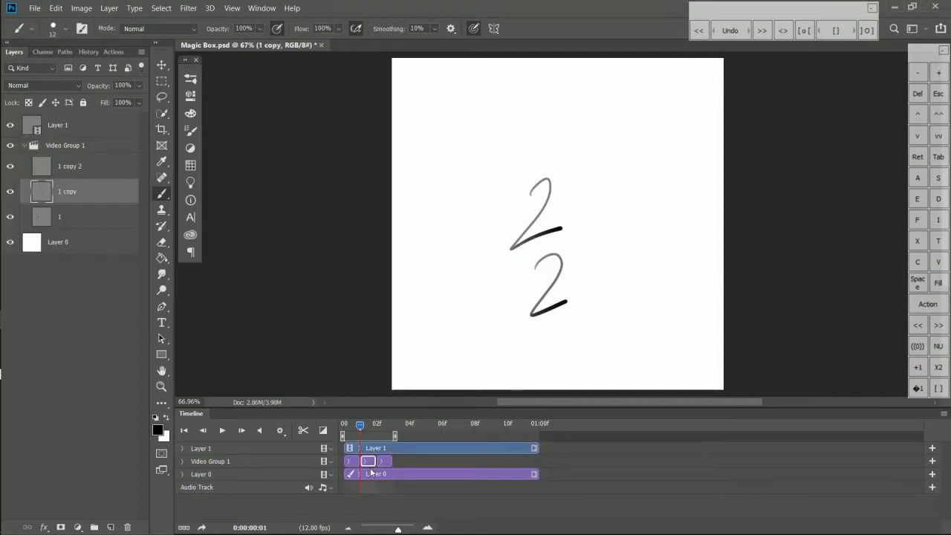
click(383, 462)
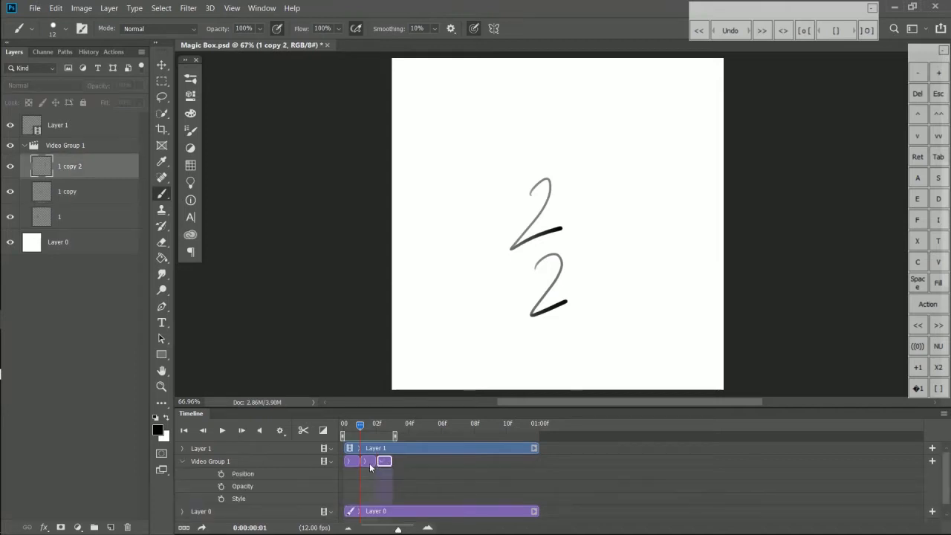
click(370, 462)
drag(382, 462, 361, 464)
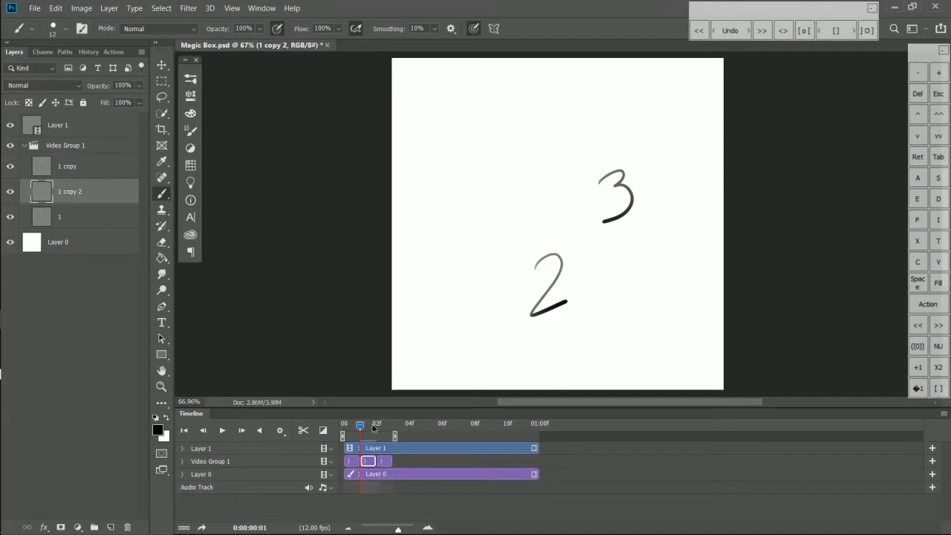
click(11, 125)
click(10, 125)
Extend the 1 copy 2 clip and the end of the timeline's work area to the 01:00f mark
drag(384, 461, 522, 461)
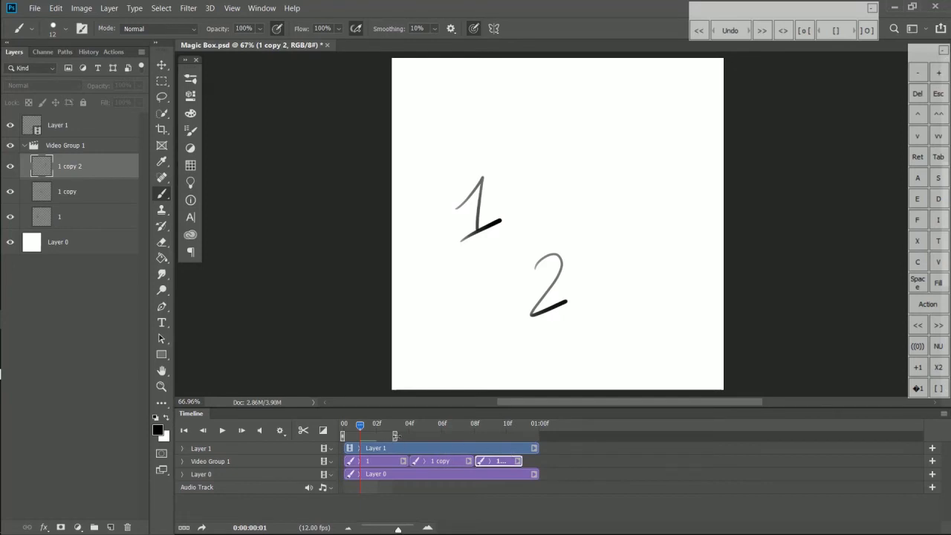
mouse_move(396, 435)
mouse_down()
mouse_move(541, 437)
mouse_move(539, 462)
mouse_up()
Play back the animation with the extended Video Group 1 clips and move the playhead to frame 6
drag(368, 429, 335, 438)
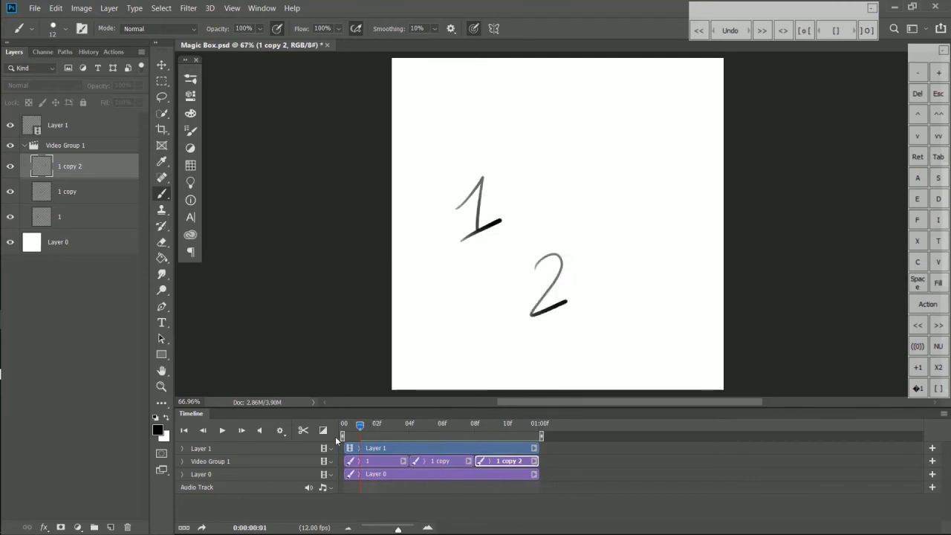
key(space)
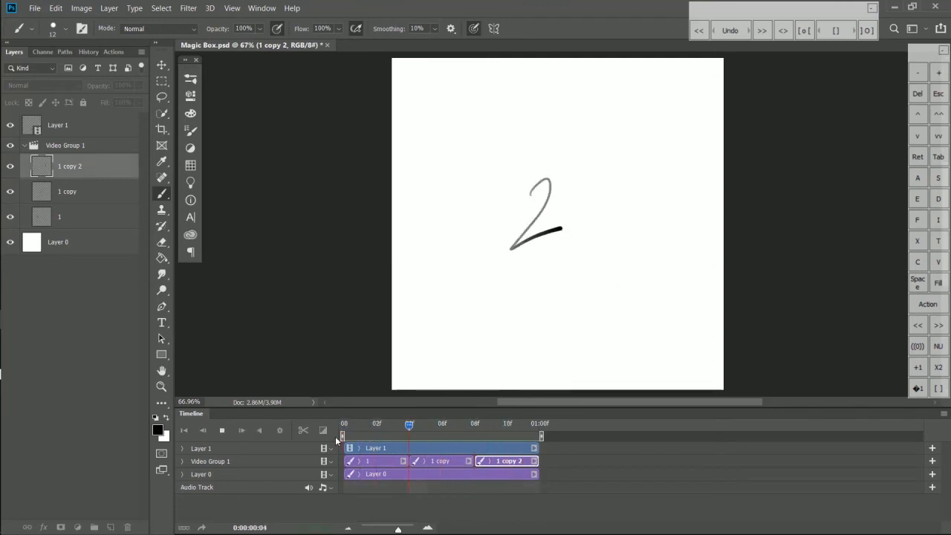
key(space)
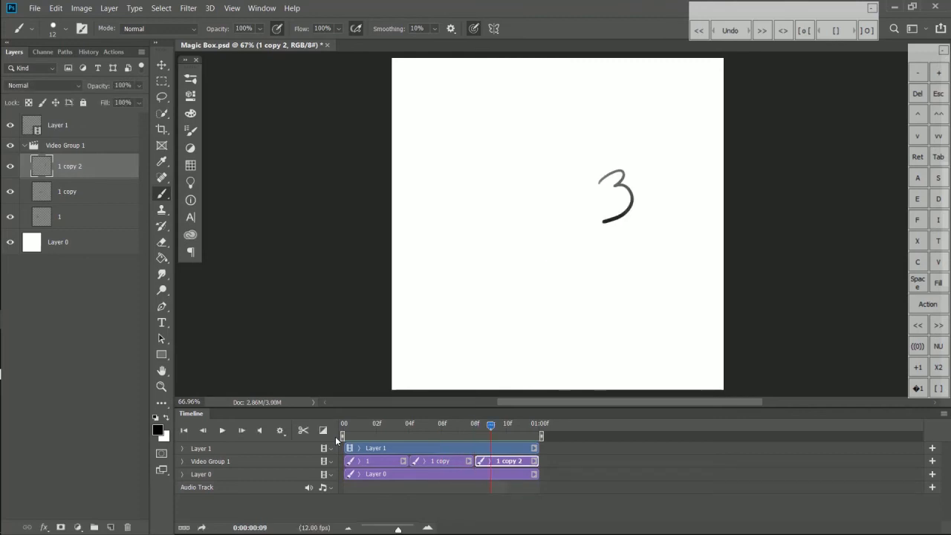
click(444, 424)
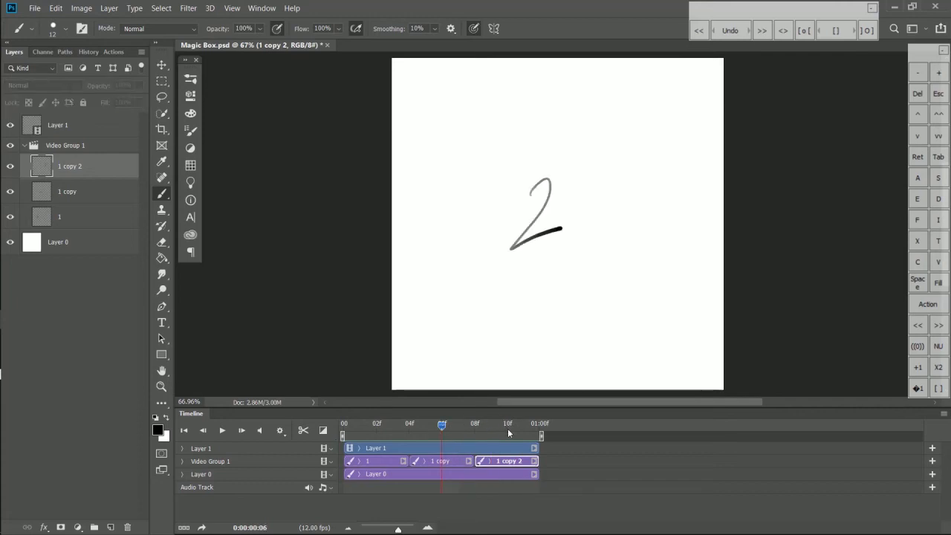